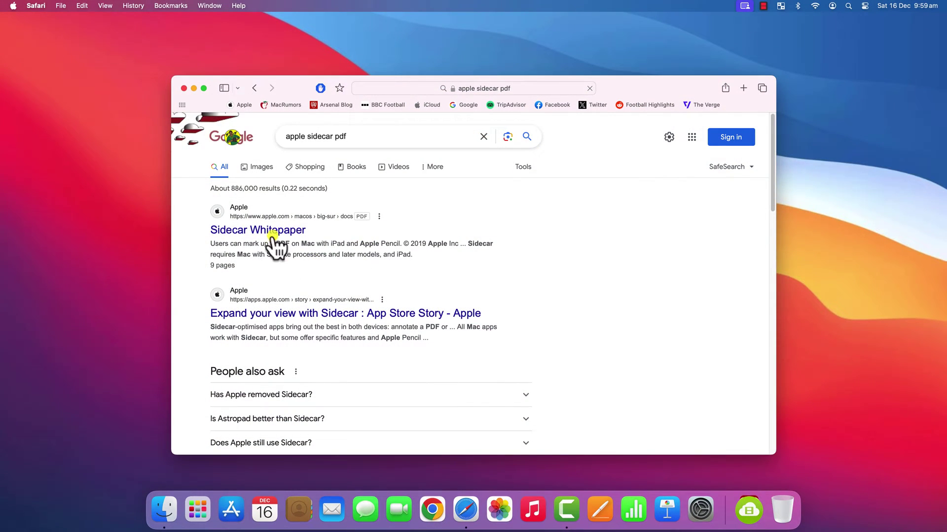
# Open the Sidecar Whitepaper PDF from the Google results and scroll down through it
pyautogui.click(272, 236)
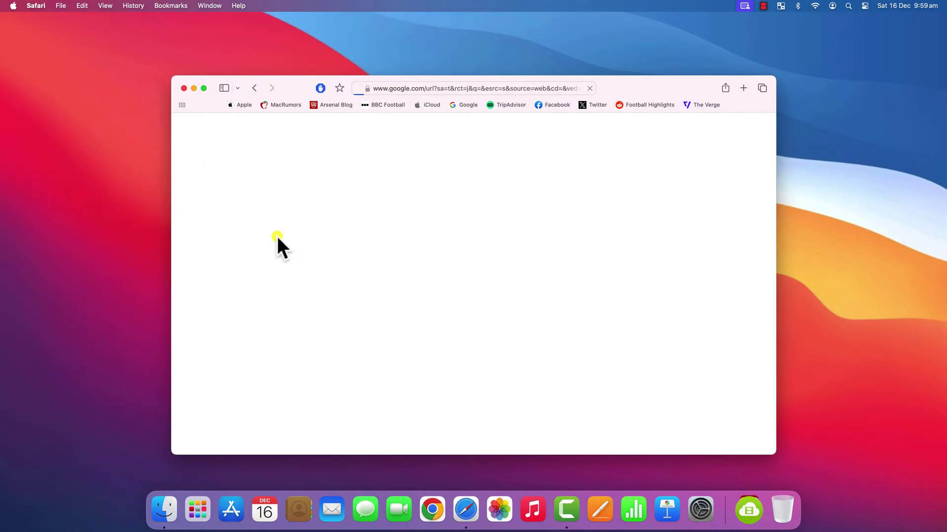
pyautogui.scroll(-5, 803, 111)
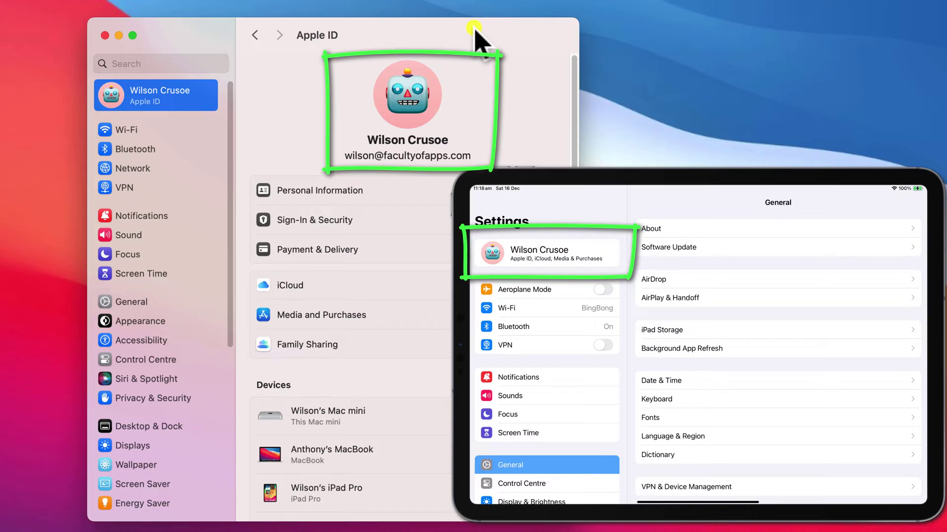
# Check that Wi-Fi is connected, then view the Bluetooth settings in System Settings
pyautogui.click(185, 130)
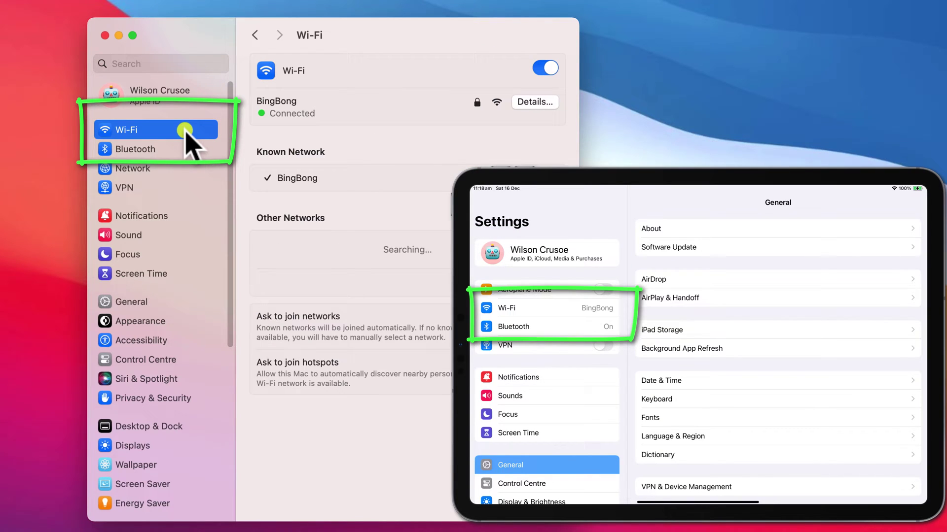
pyautogui.click(189, 150)
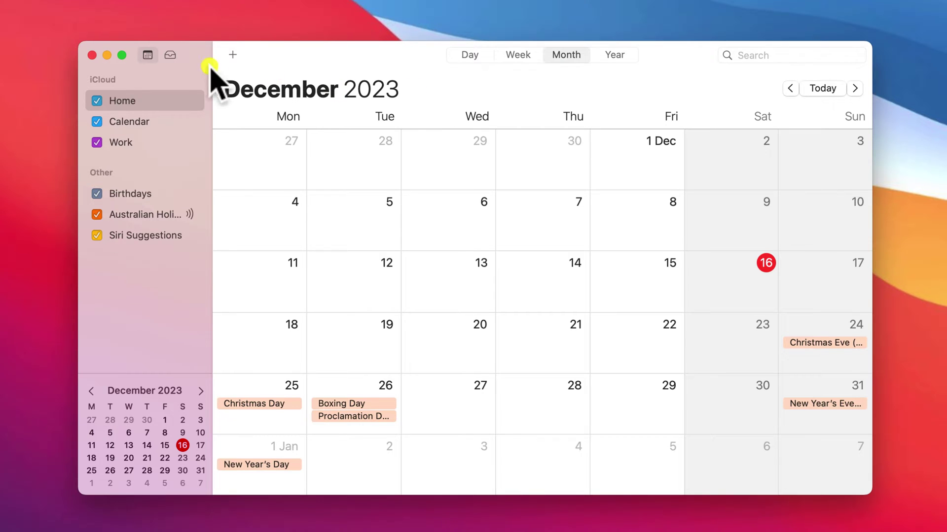
# Send the Calendar window to the iPad Pro, move it back to the Mac, then minimise it
pyautogui.moveTo(123, 55)
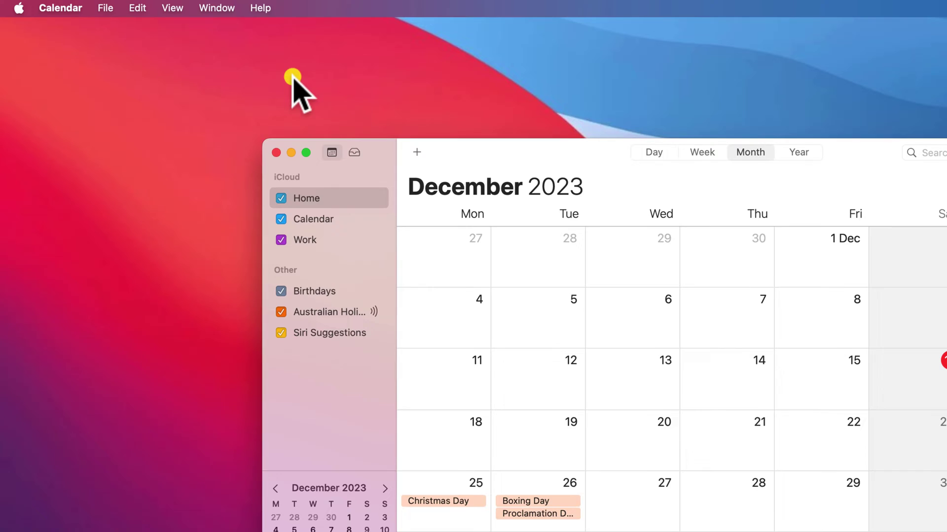
pyautogui.click(219, 9)
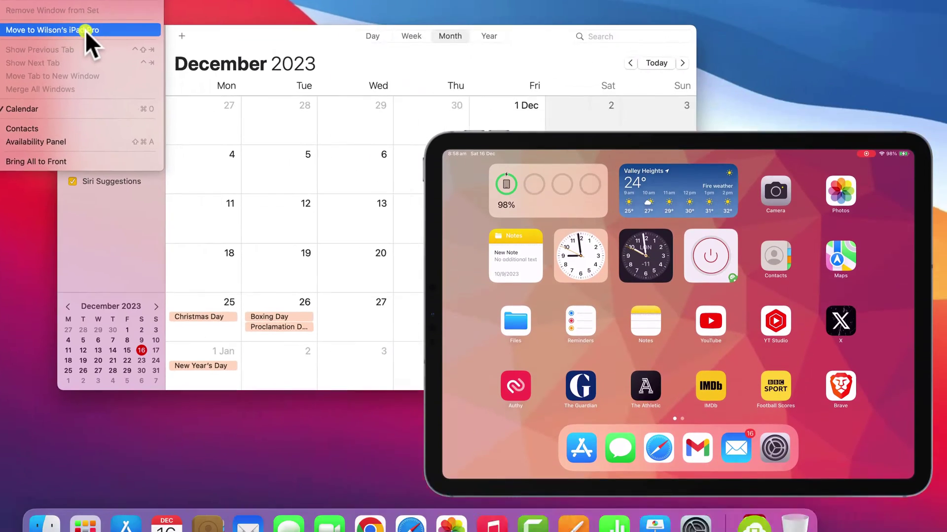
pyautogui.click(296, 144)
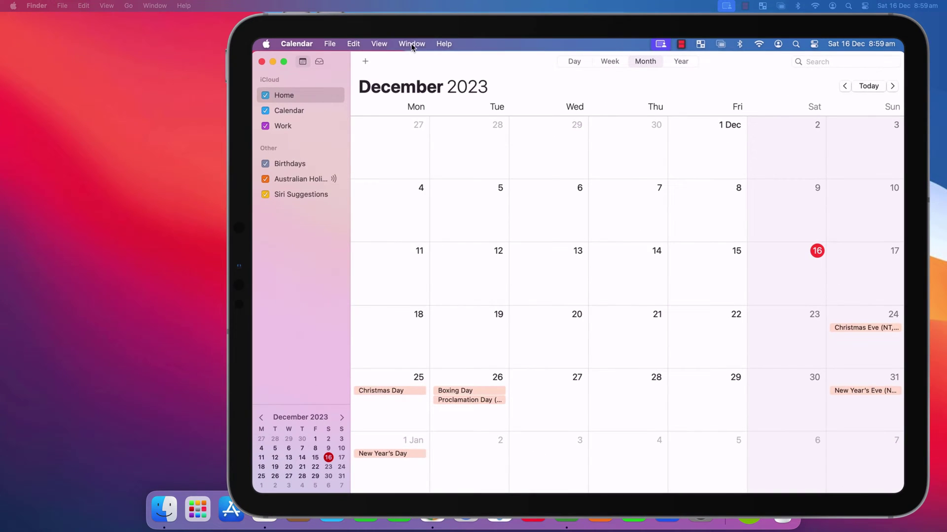
pyautogui.click(558, 179)
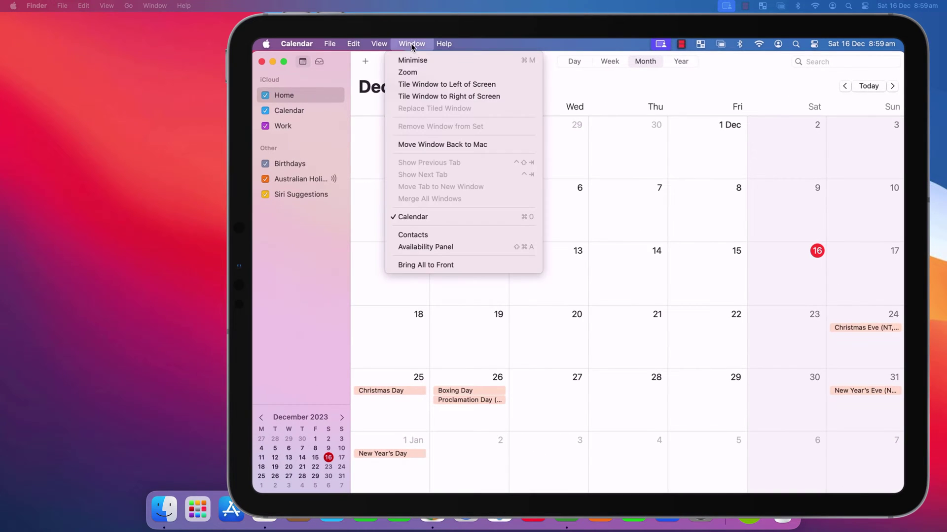
pyautogui.click(488, 143)
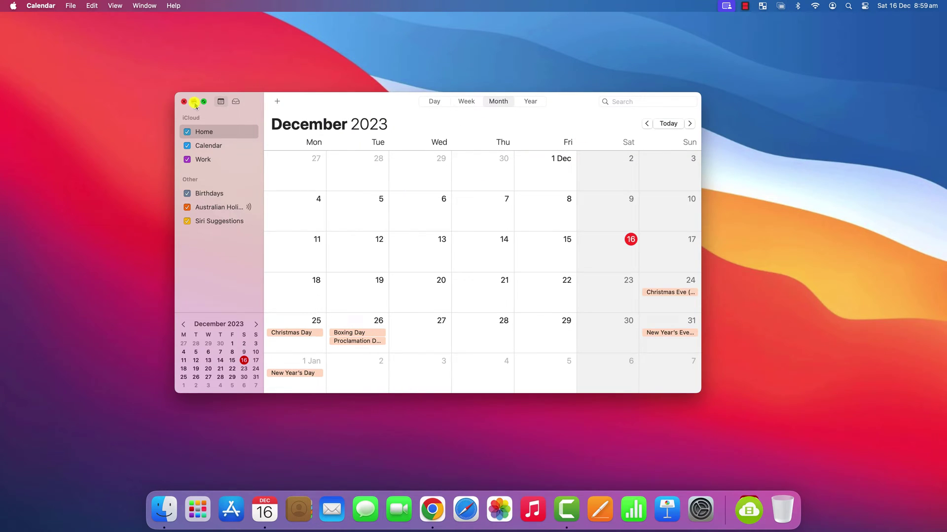
pyautogui.click(195, 102)
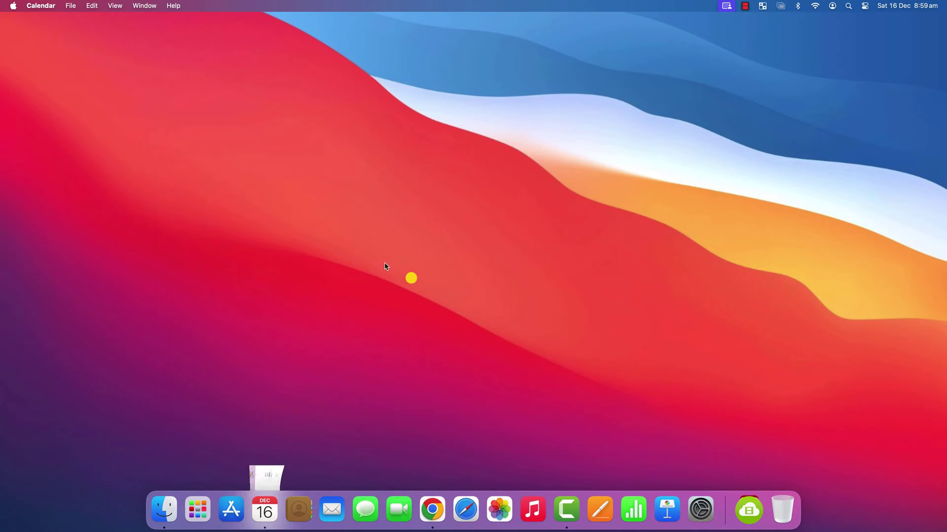
# In System Settings > Displays, link the Mac's keyboard and mouse to the iPad Pro
pyautogui.click(700, 509)
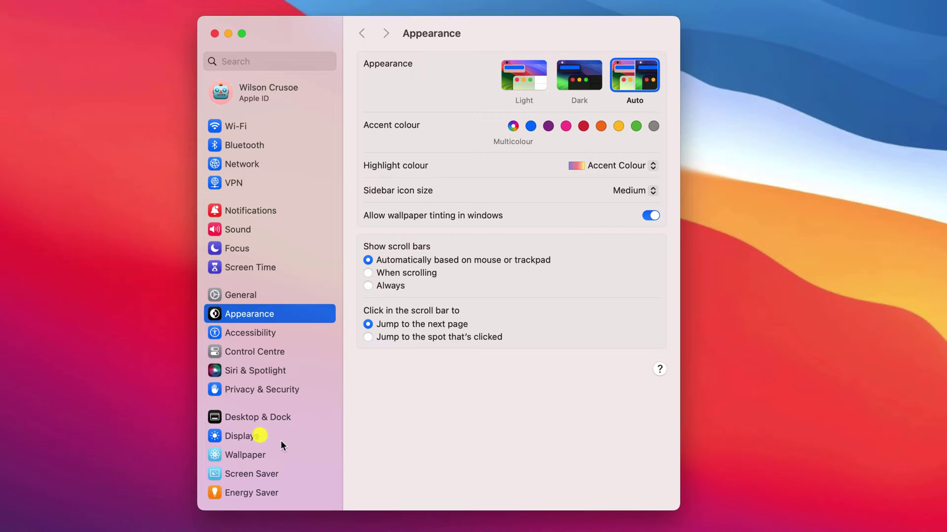
pyautogui.click(240, 437)
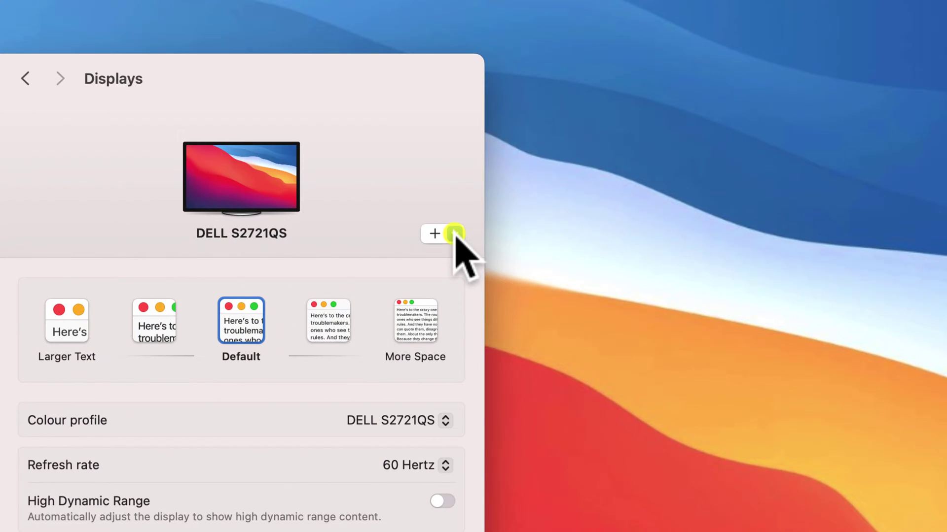
pyautogui.click(454, 234)
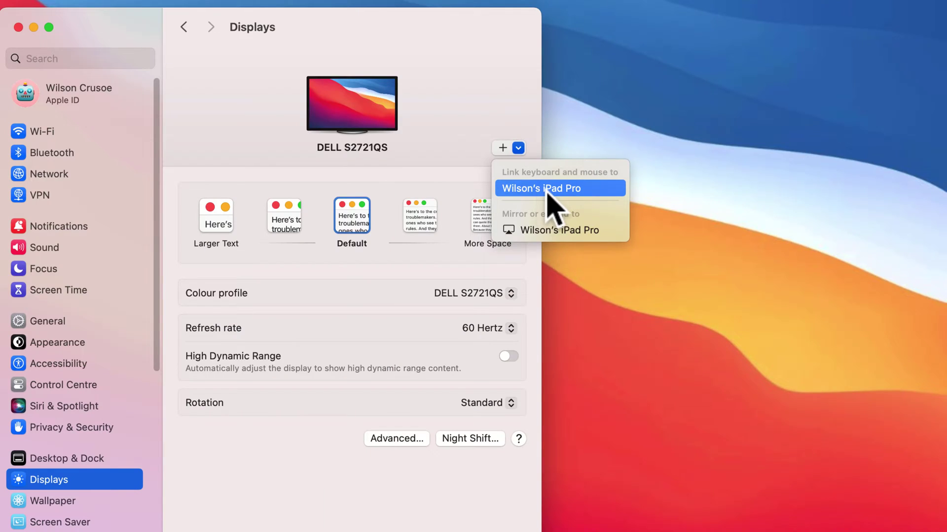
pyautogui.click(549, 190)
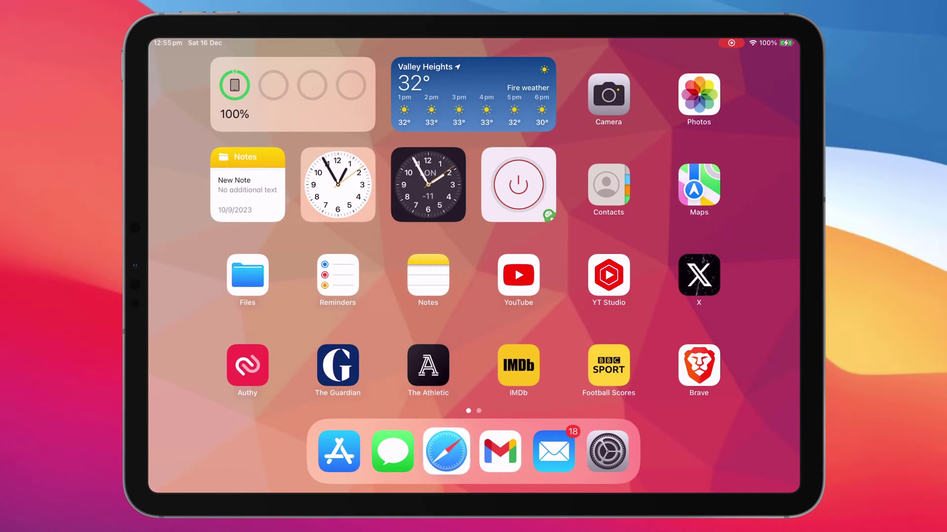
# In the iPad's Safari, search 'faculty of apps' and open the Faculty of Apps YouTube channel
pyautogui.click(446, 451)
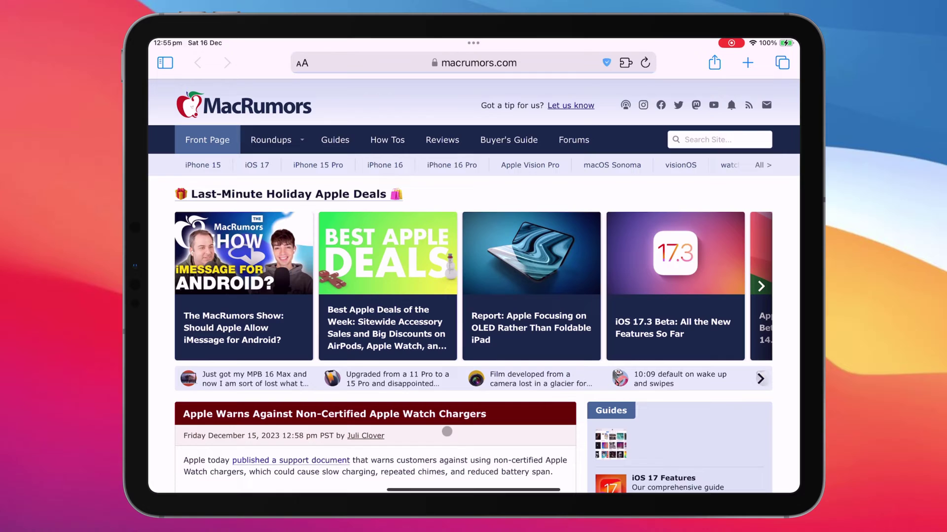
pyautogui.click(524, 64)
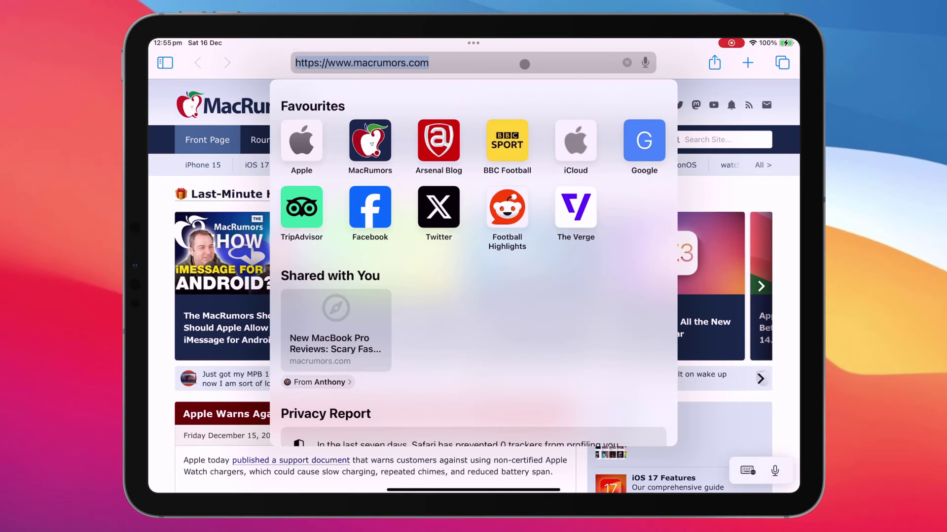
pyautogui.write('faculty of apps')
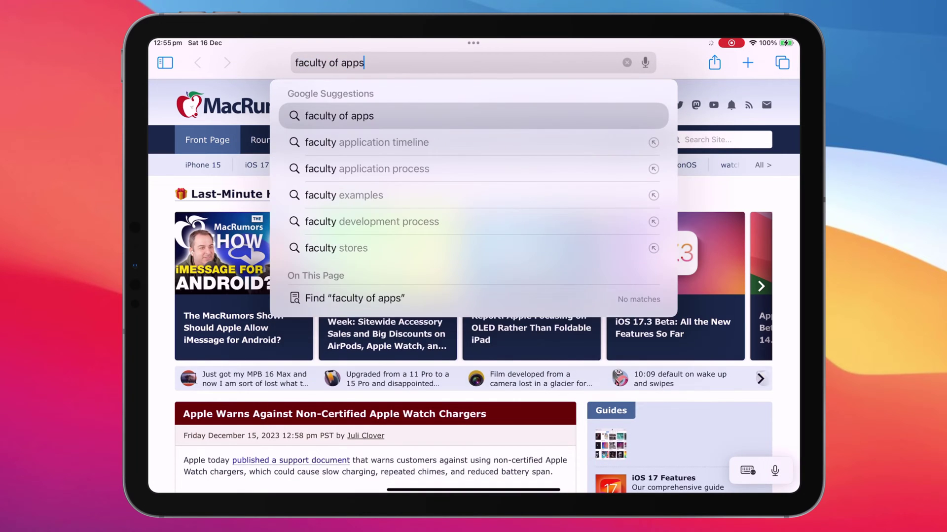
pyautogui.press('Return')
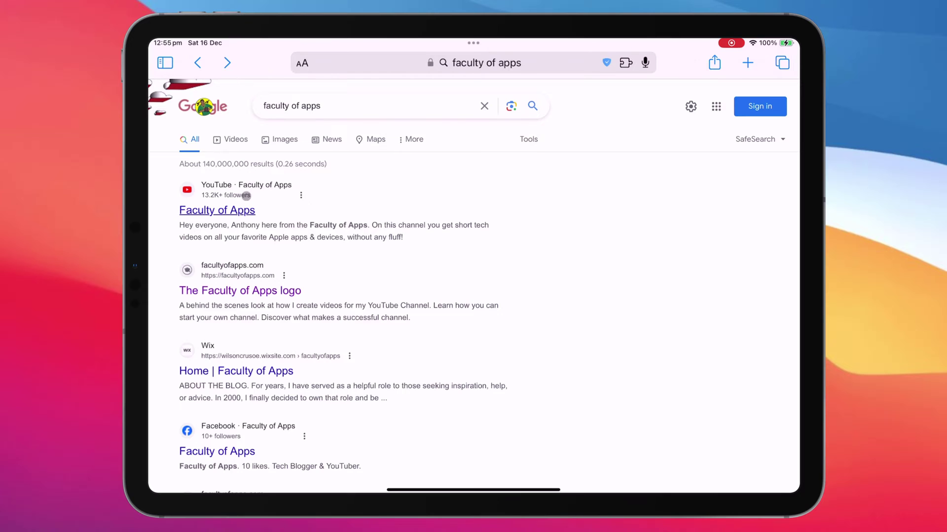
pyautogui.click(246, 196)
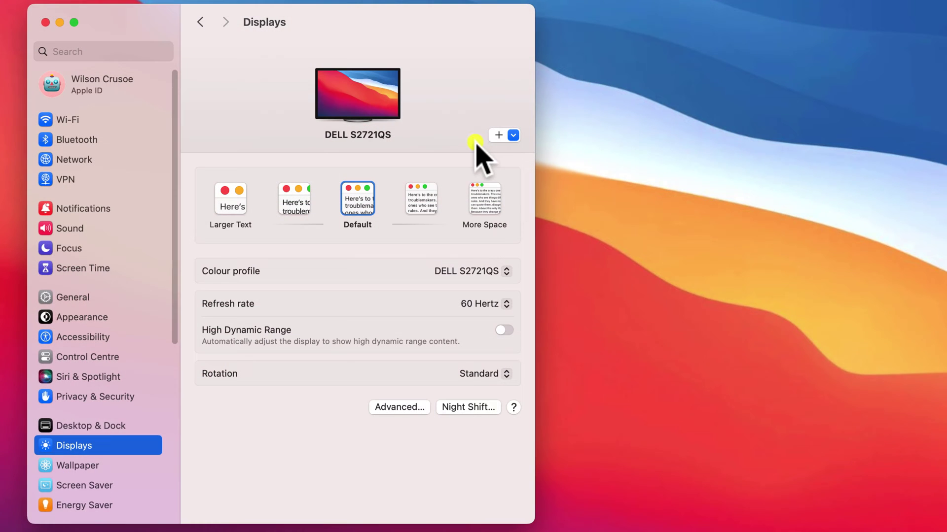
pyautogui.click(403, 409)
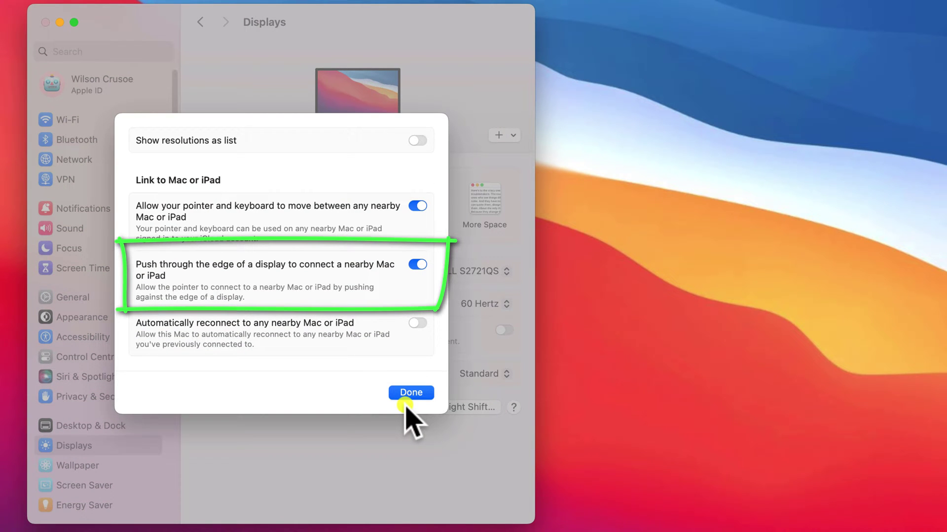
pyautogui.click(408, 397)
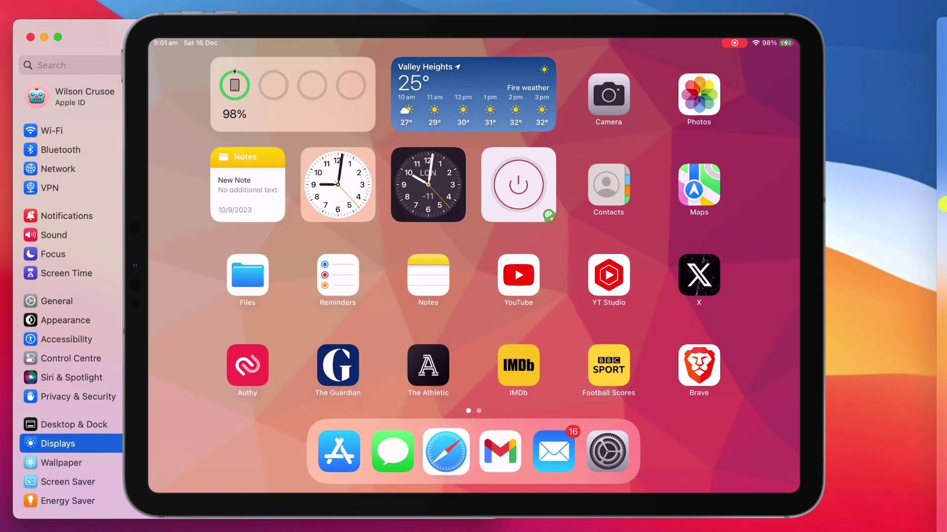
pyautogui.click(446, 451)
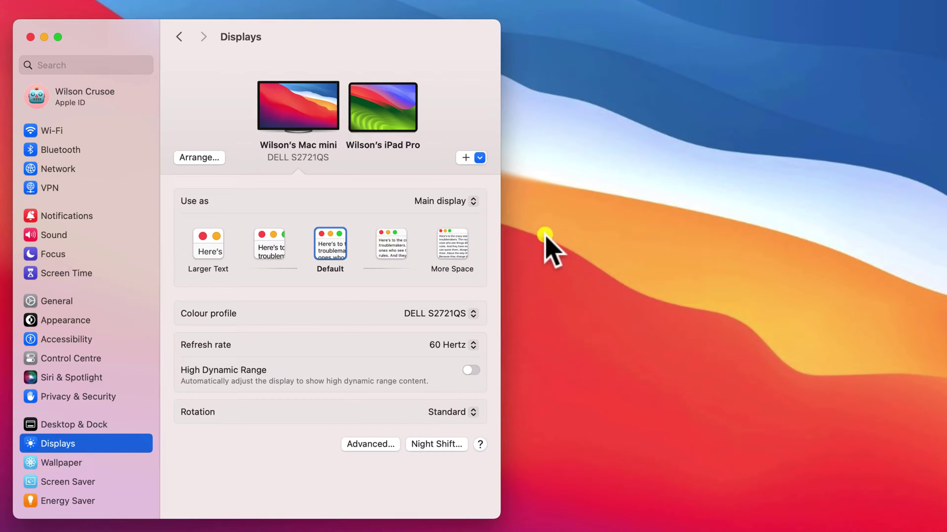
# Extend the Mac's display onto the iPad Pro and review the Screen Mirroring sidebar and Touch Bar options
pyautogui.click(479, 158)
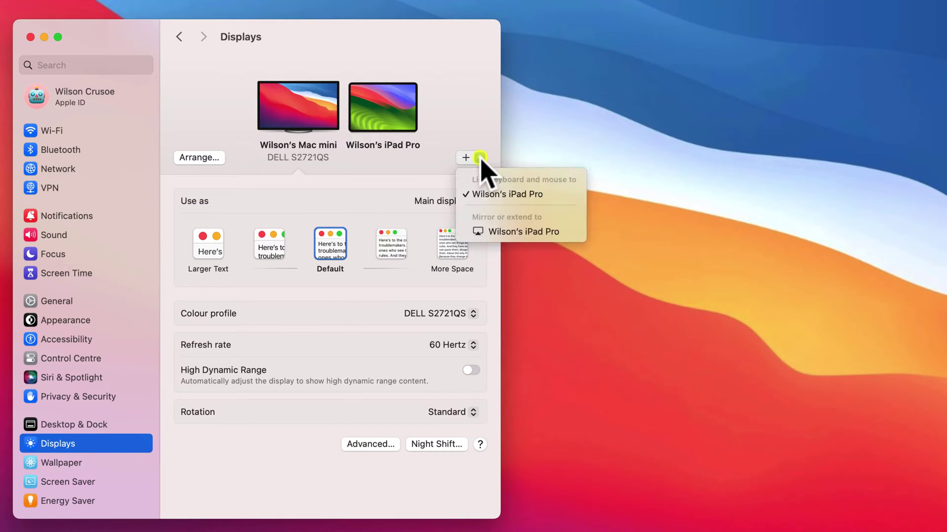
pyautogui.click(504, 233)
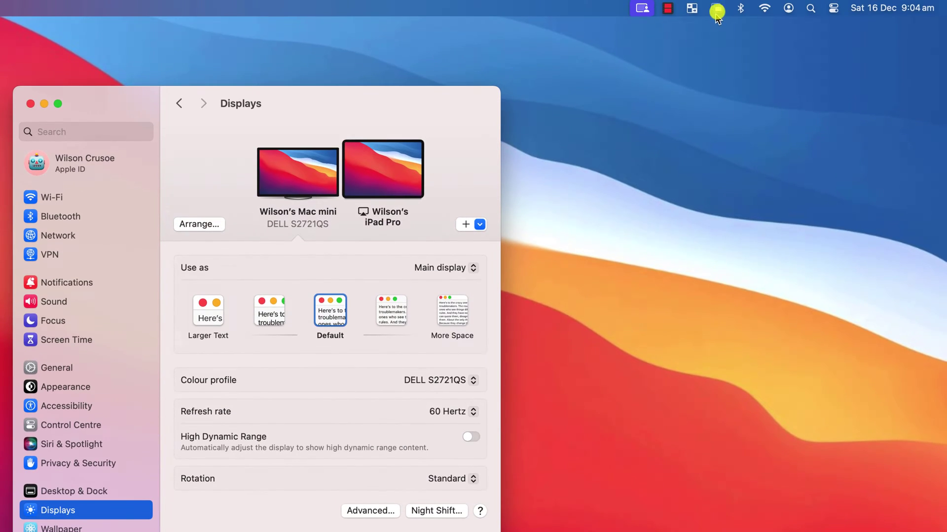
pyautogui.click(717, 14)
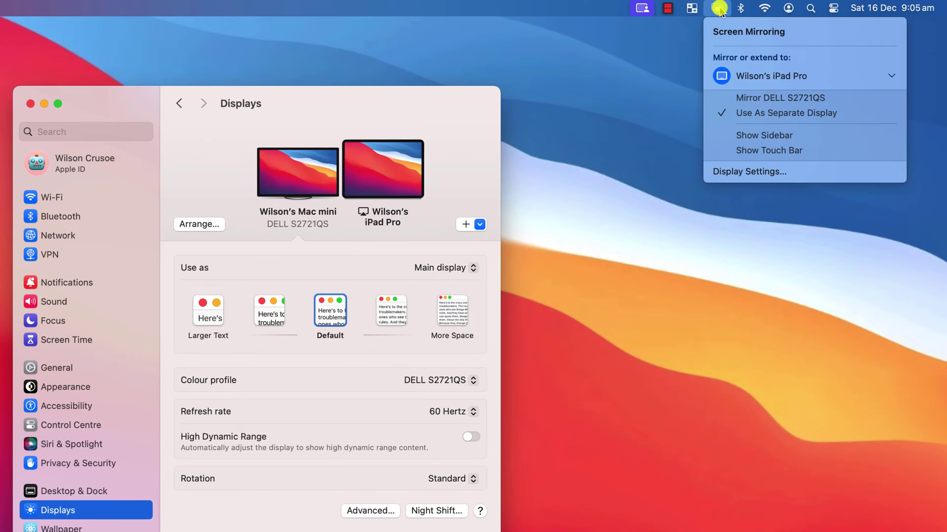
pyautogui.click(719, 8)
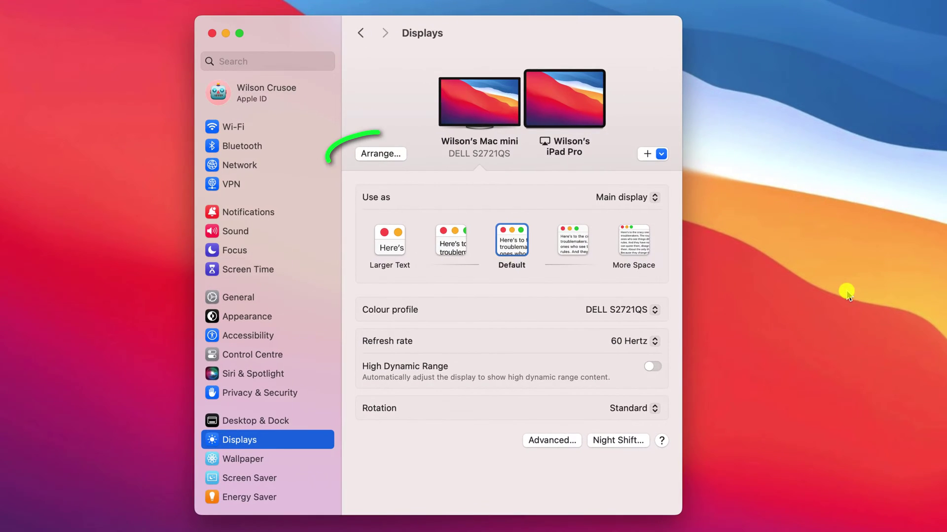
# In Arrange displays, drag the iPad Pro thumbnail next to the Mac mini's screen
pyautogui.click(395, 157)
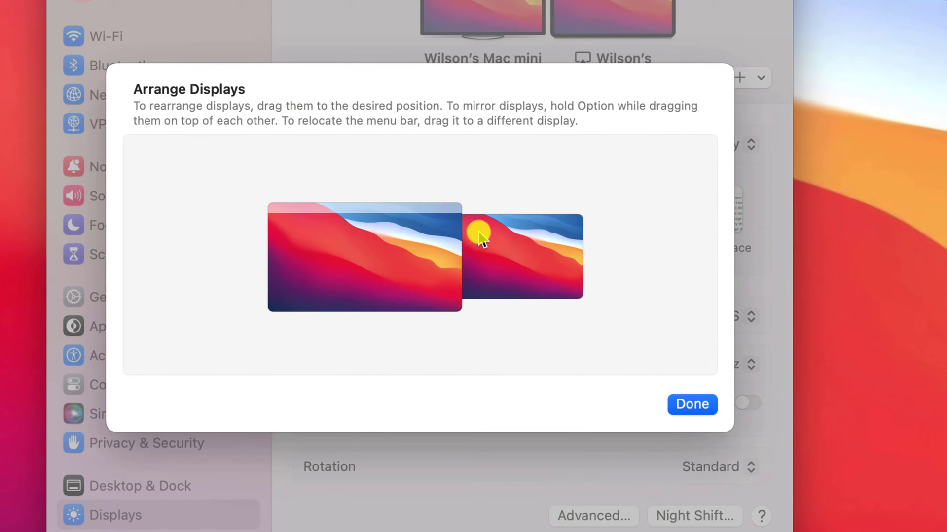
pyautogui.click(519, 265)
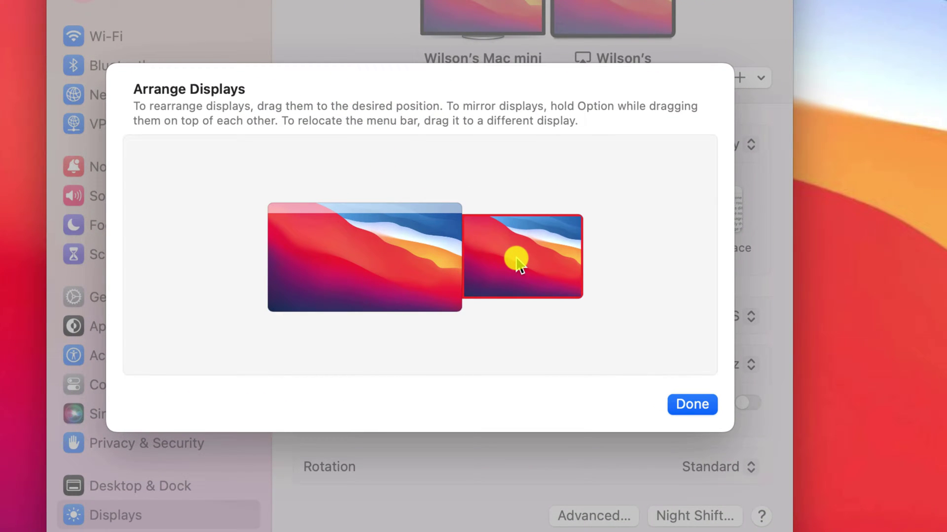
pyautogui.moveTo(519, 265); pyautogui.dragTo(484, 270)
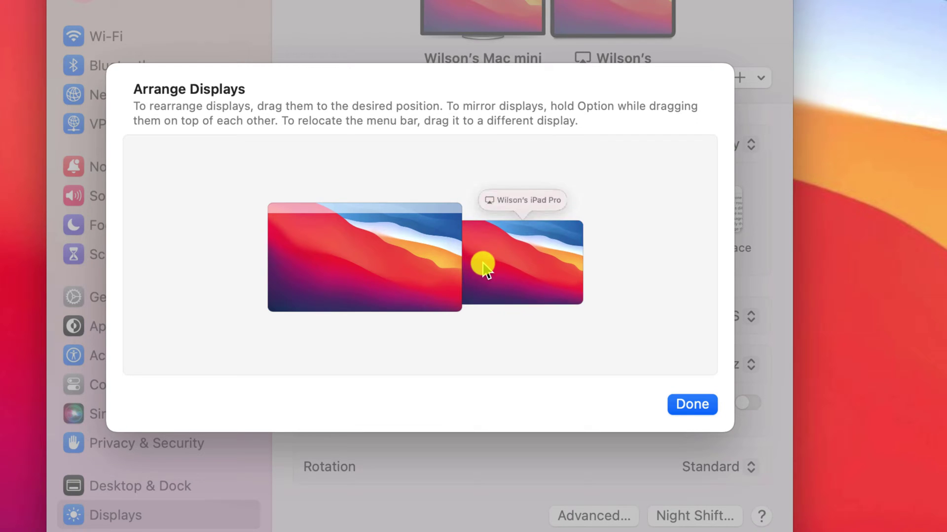
# Finish arranging, then set the iPad Pro's Use as option to Extended display
pyautogui.click(690, 408)
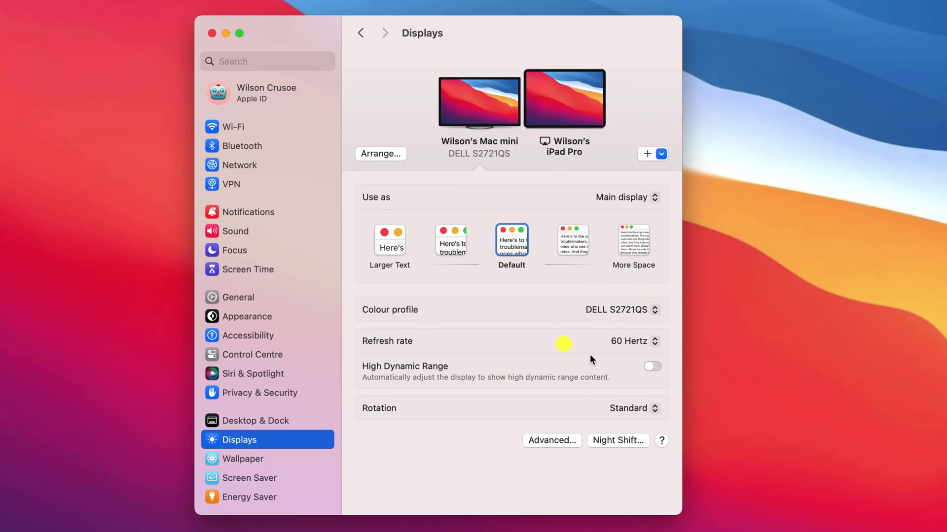
pyautogui.click(568, 116)
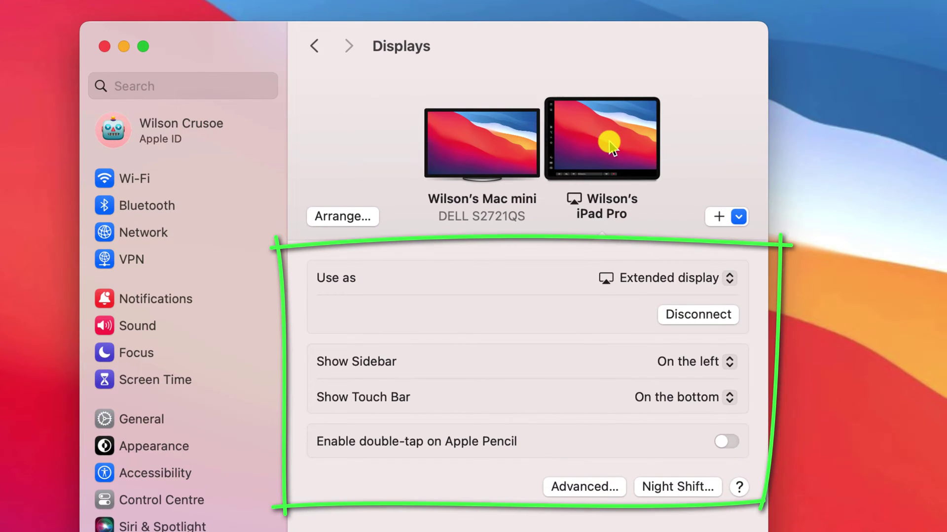
pyautogui.click(729, 286)
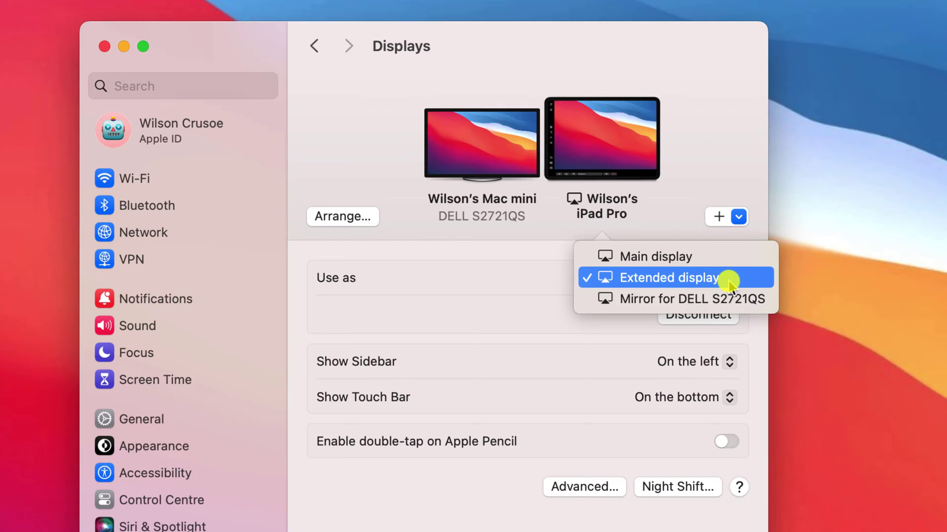
pyautogui.click(727, 278)
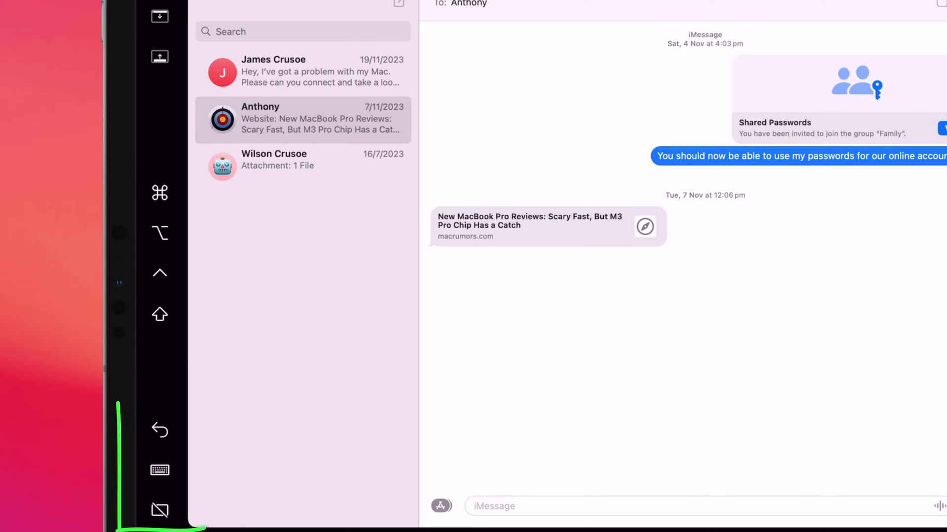
# Toggle the iPad's on-screen keyboard and Mac menu bar, then show the Mac Dock
pyautogui.click(159, 470)
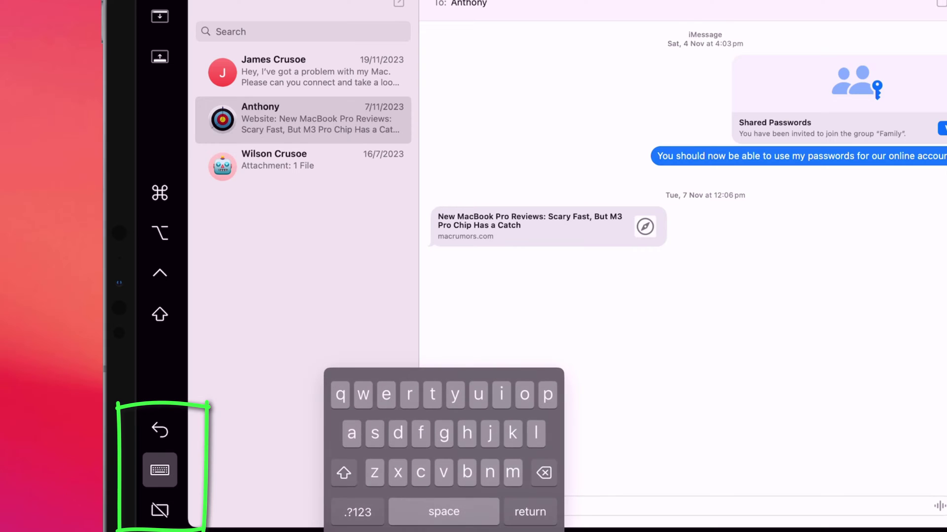
pyautogui.click(159, 470)
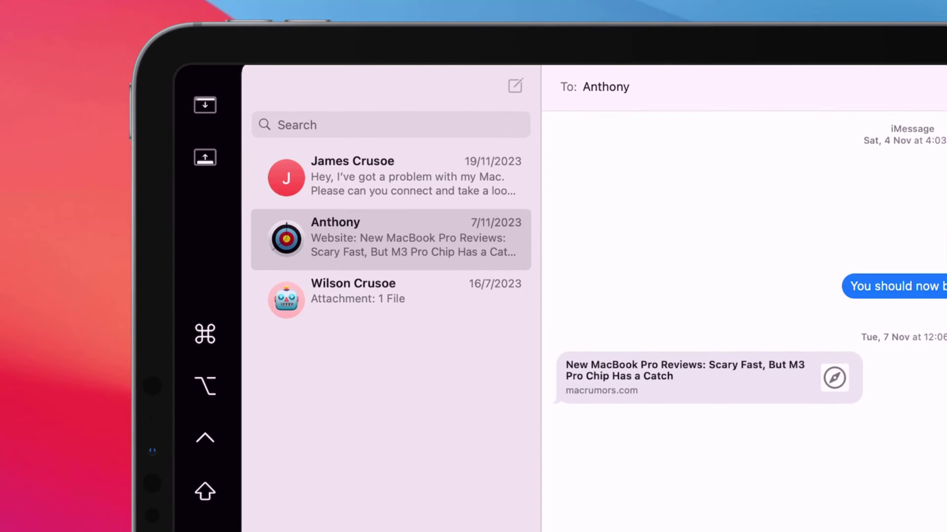
pyautogui.click(205, 104)
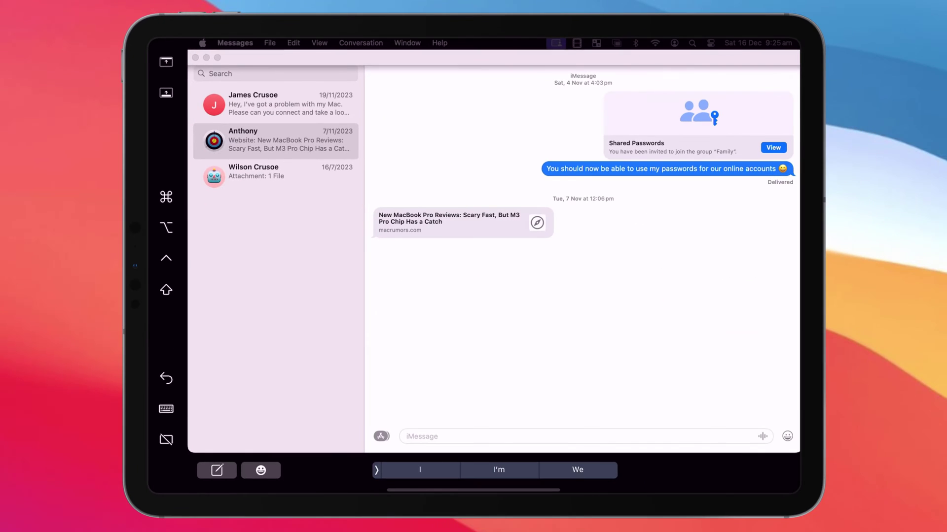
pyautogui.click(205, 104)
pyautogui.click(166, 93)
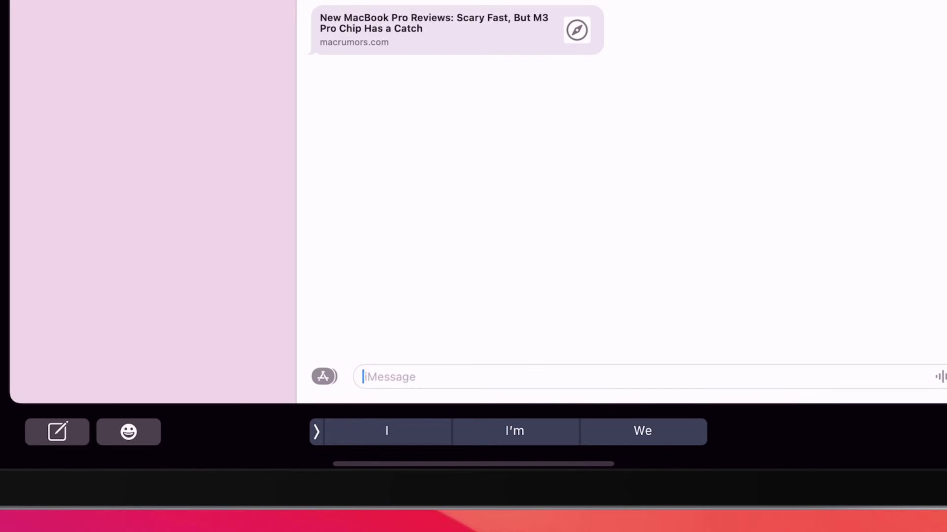
# Browse Touch Bar emoji, then set Show Sidebar and Show Touch Bar to Never
pyautogui.click(128, 432)
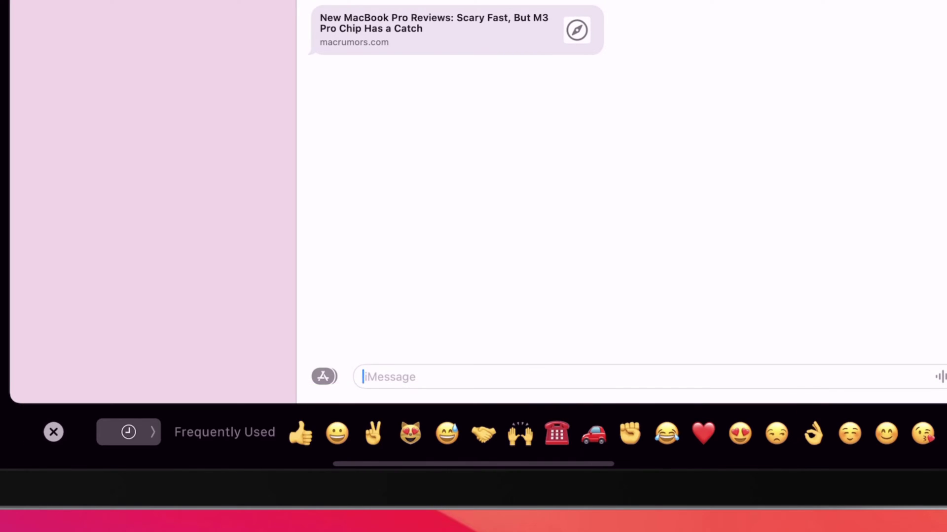
pyautogui.click(129, 432)
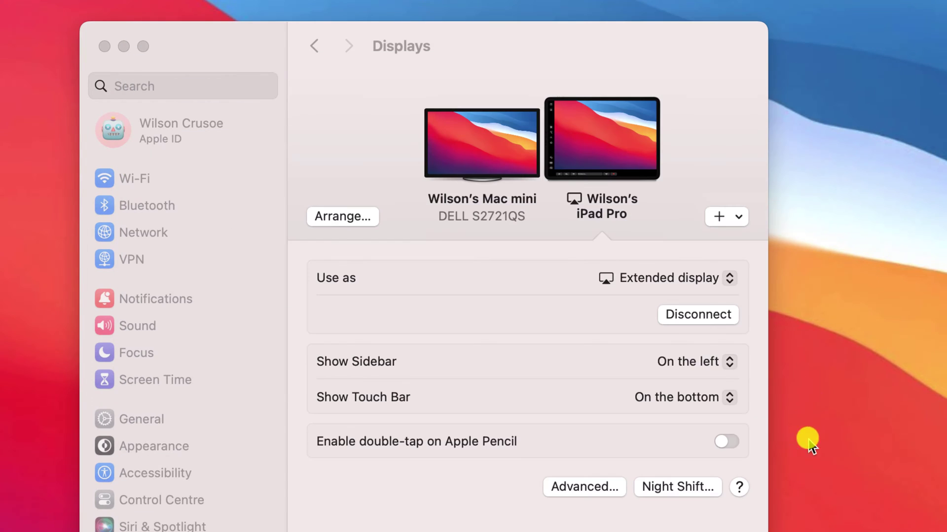
pyautogui.click(727, 365)
pyautogui.click(726, 339)
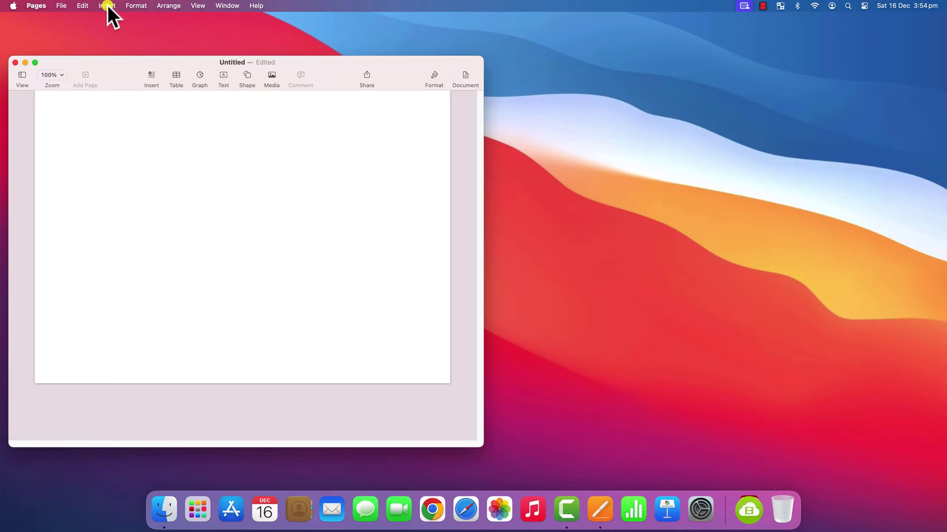
# Use Insert > Import from iPad > Add Sketch in the untitled Pages document
pyautogui.click(107, 5)
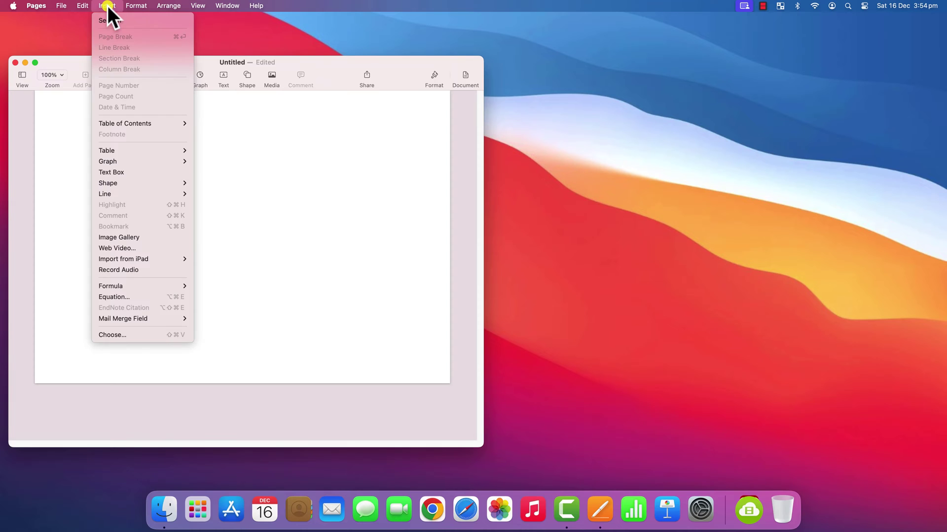
pyautogui.moveTo(164, 258)
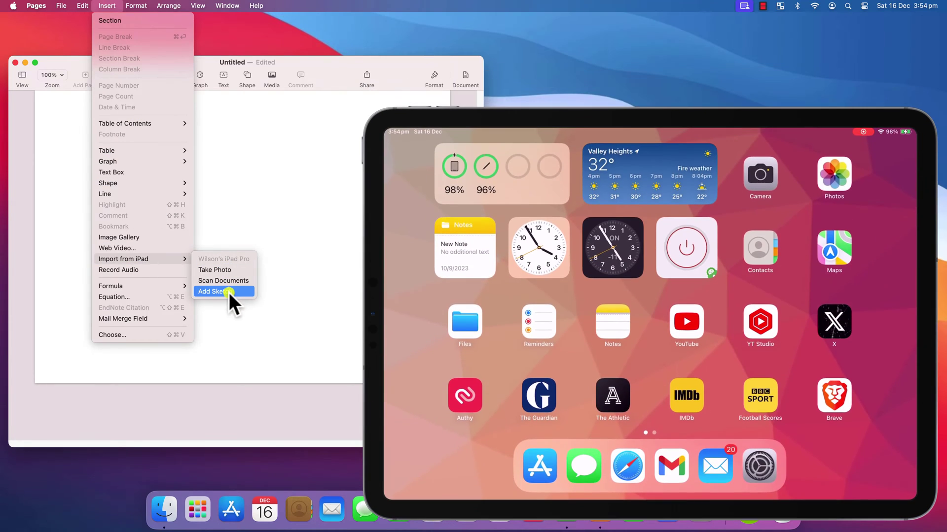
pyautogui.click(229, 292)
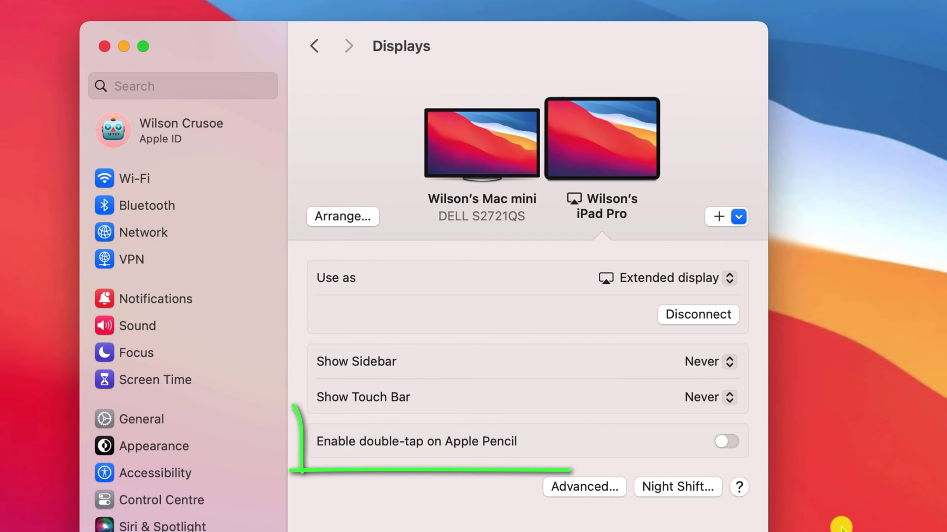
# Switch Apple Pencil double-tap on and back off, then open Control Centre from the menu bar
pyautogui.click(737, 442)
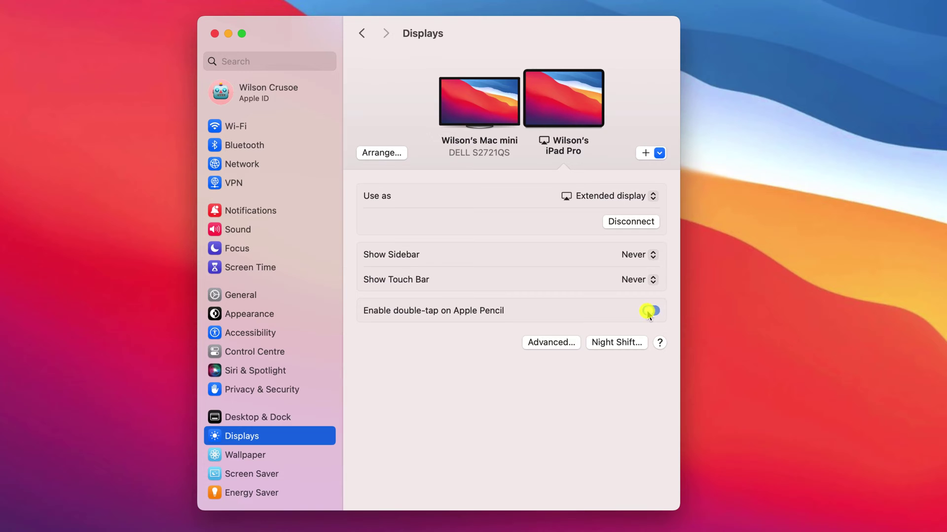
pyautogui.click(729, 442)
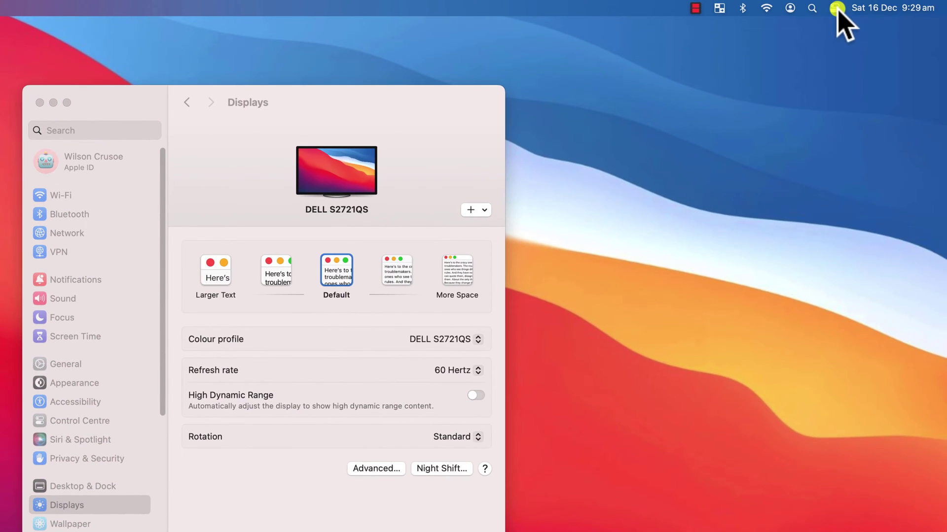
pyautogui.click(837, 8)
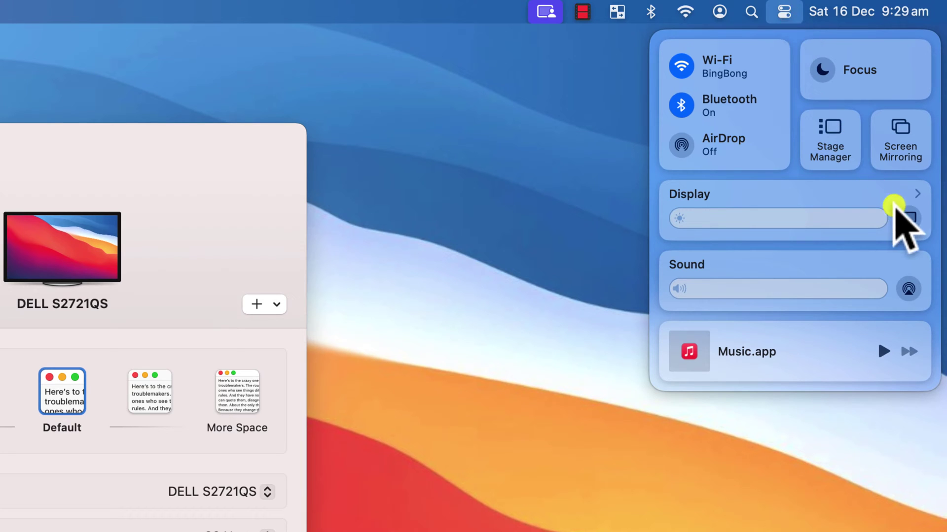
# Connect the iPad Pro through Screen Mirroring and turn on Show Sidebar and Show Touch Bar
pyautogui.click(908, 219)
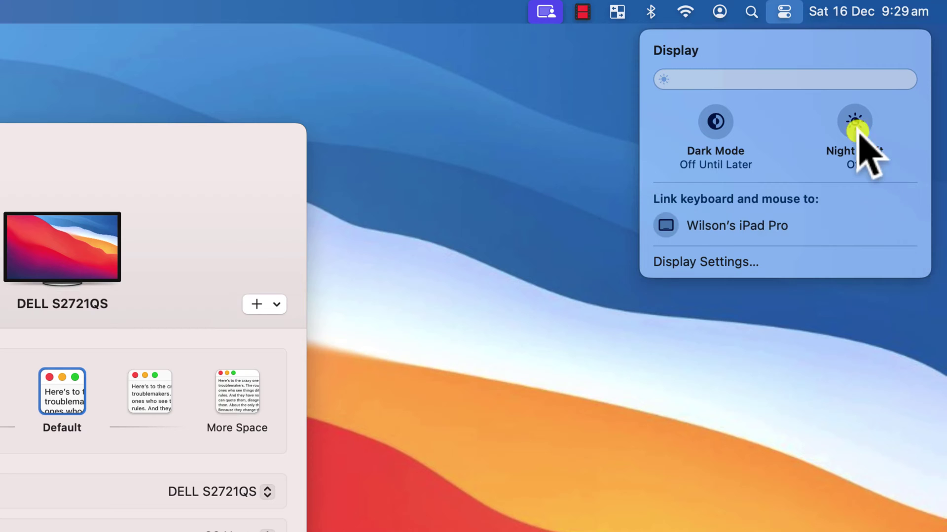
pyautogui.click(784, 10)
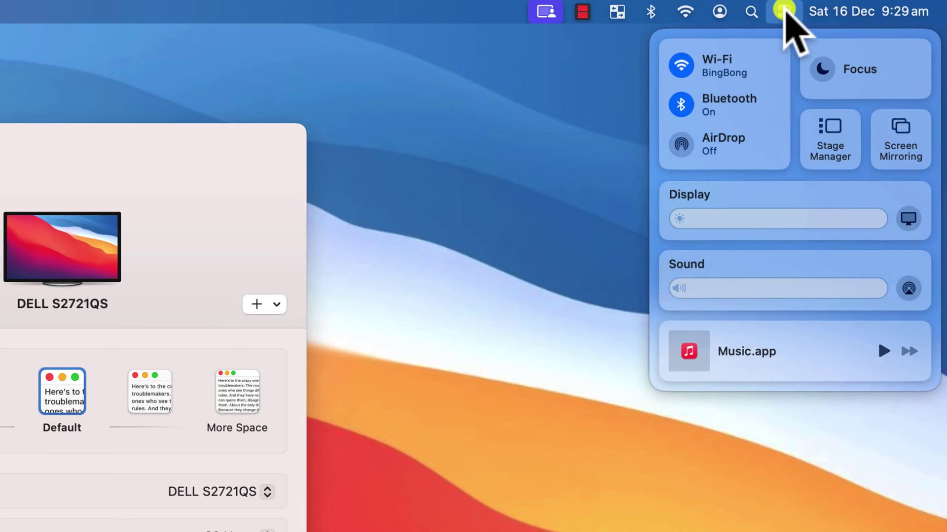
pyautogui.click(902, 143)
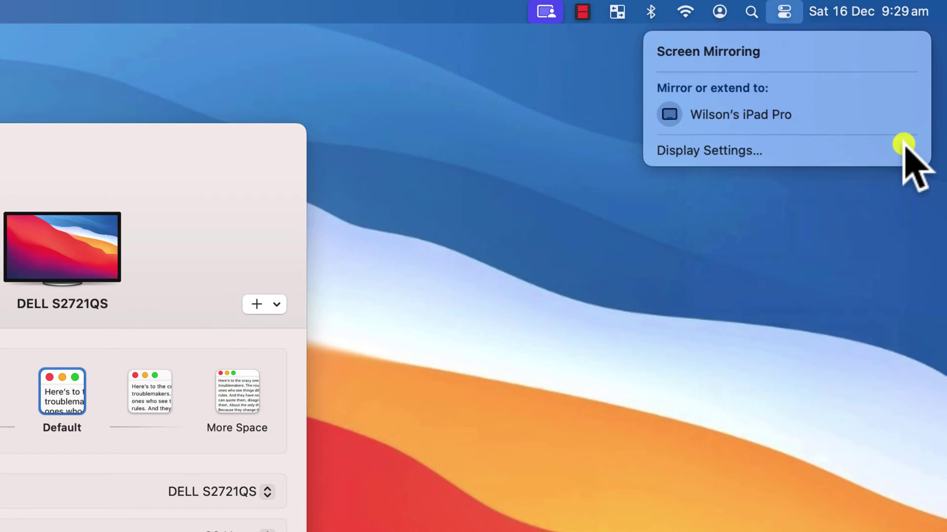
pyautogui.click(760, 115)
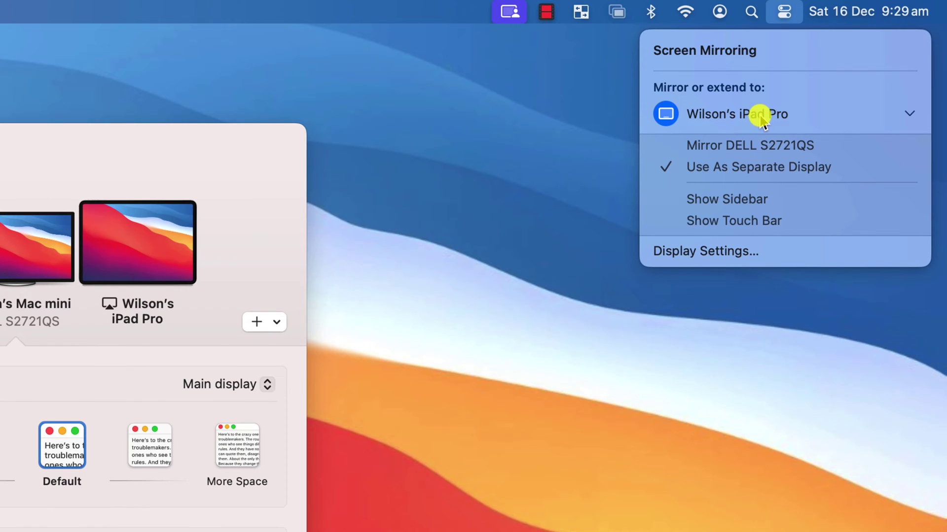
pyautogui.click(750, 198)
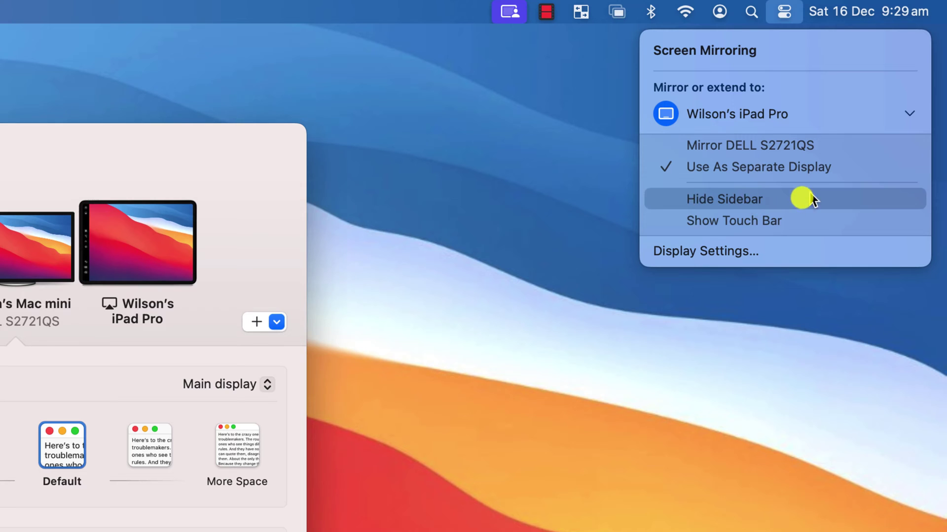
pyautogui.click(772, 226)
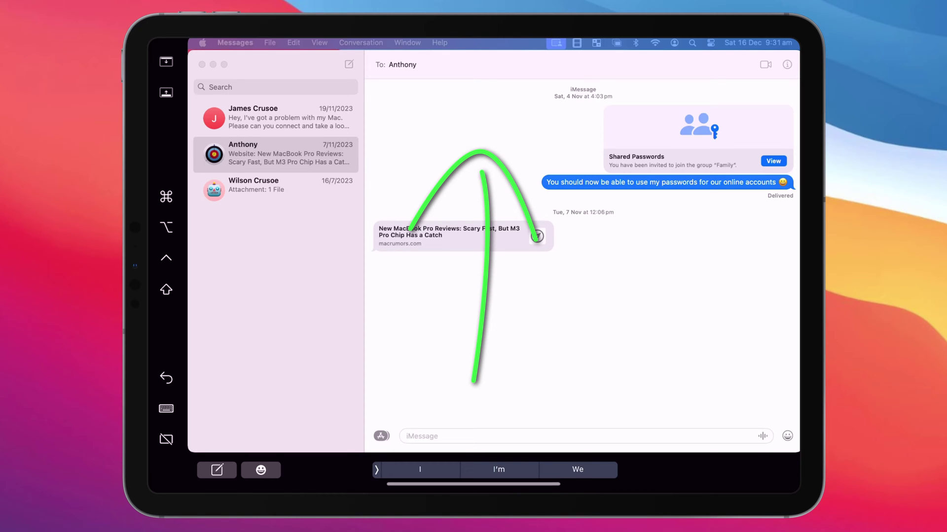
# Open Safari on the iPad at macrumors.com, then return to the Mac's extended display via the App Switcher
pyautogui.press('super+h')
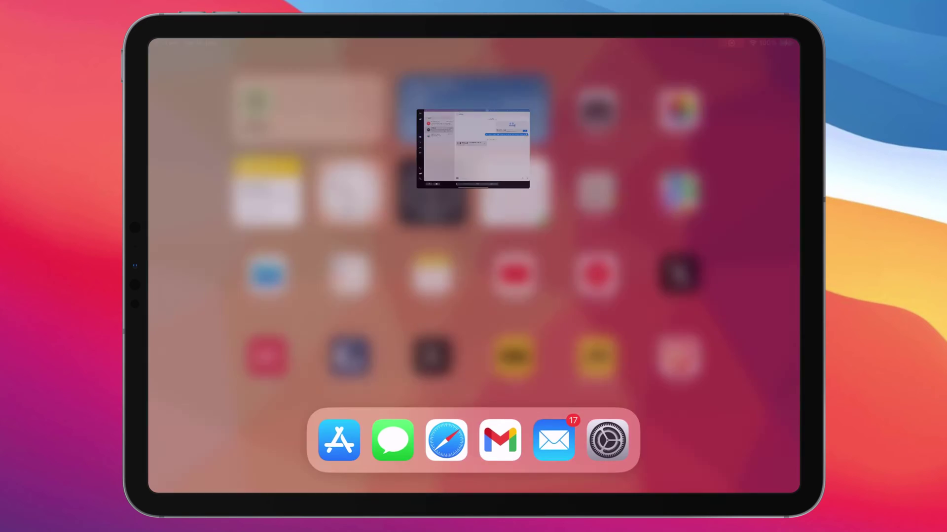
pyautogui.click(446, 452)
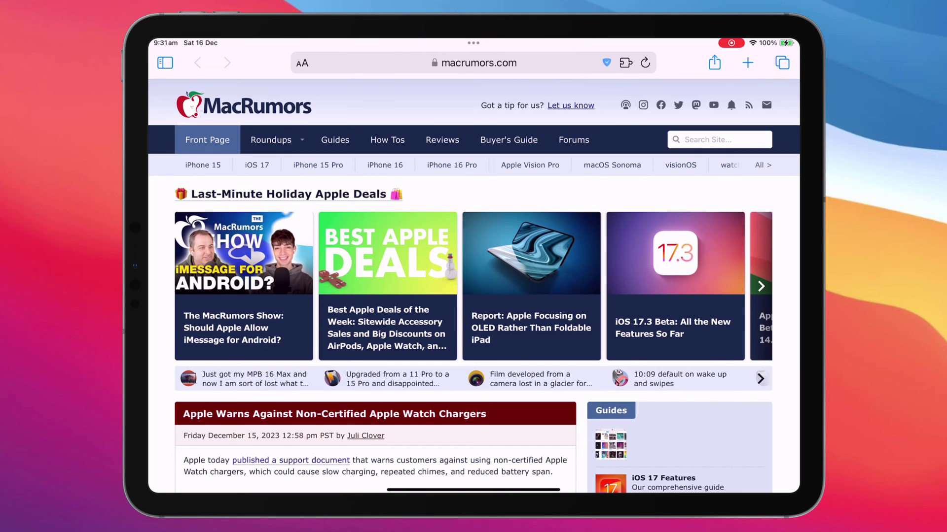
pyautogui.hotkey('ctrl', 'Up')
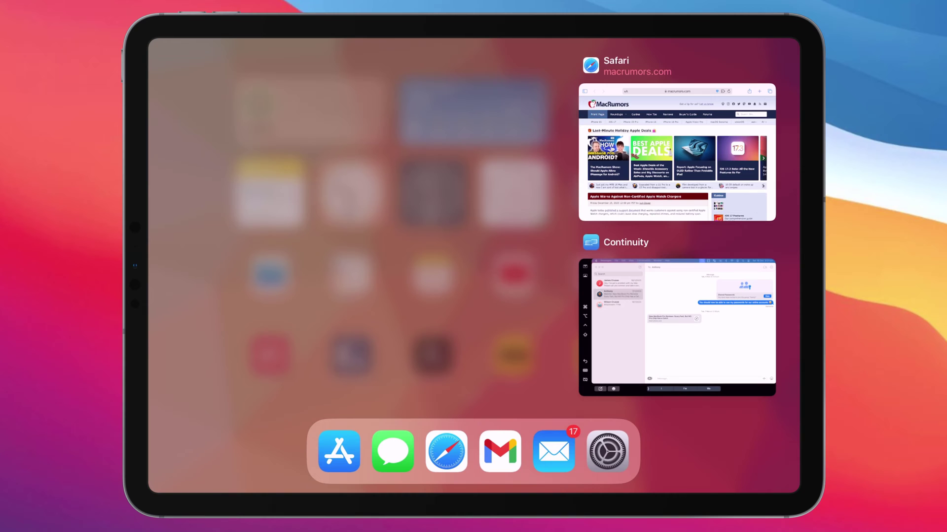
pyautogui.click(676, 327)
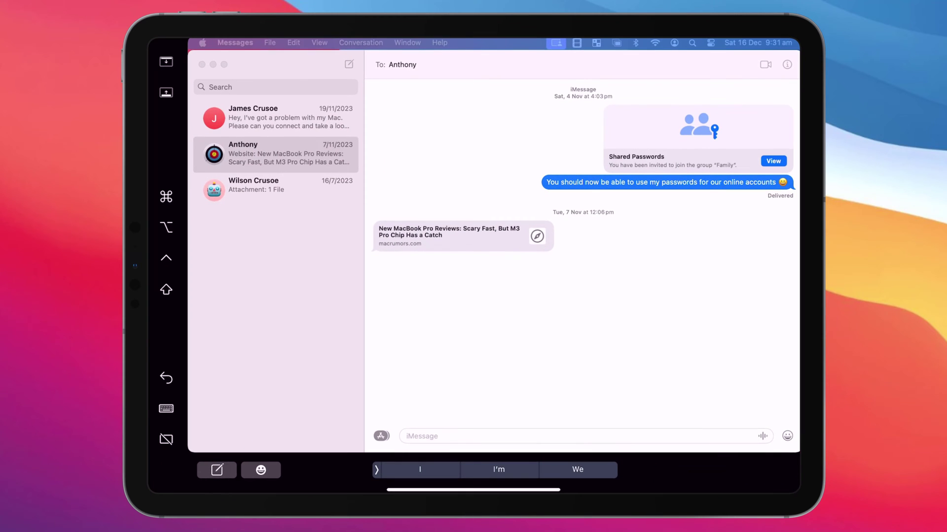